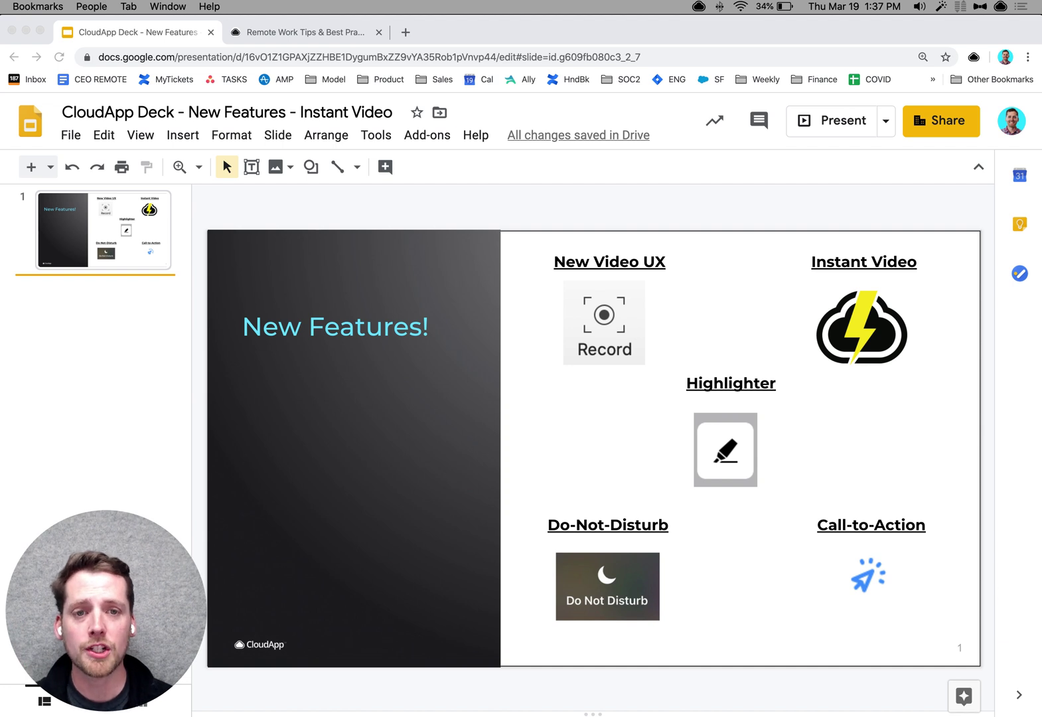
# Set up a full-screen Screen & Cam recording saved in GIF format.
pyautogui.click(699, 7)
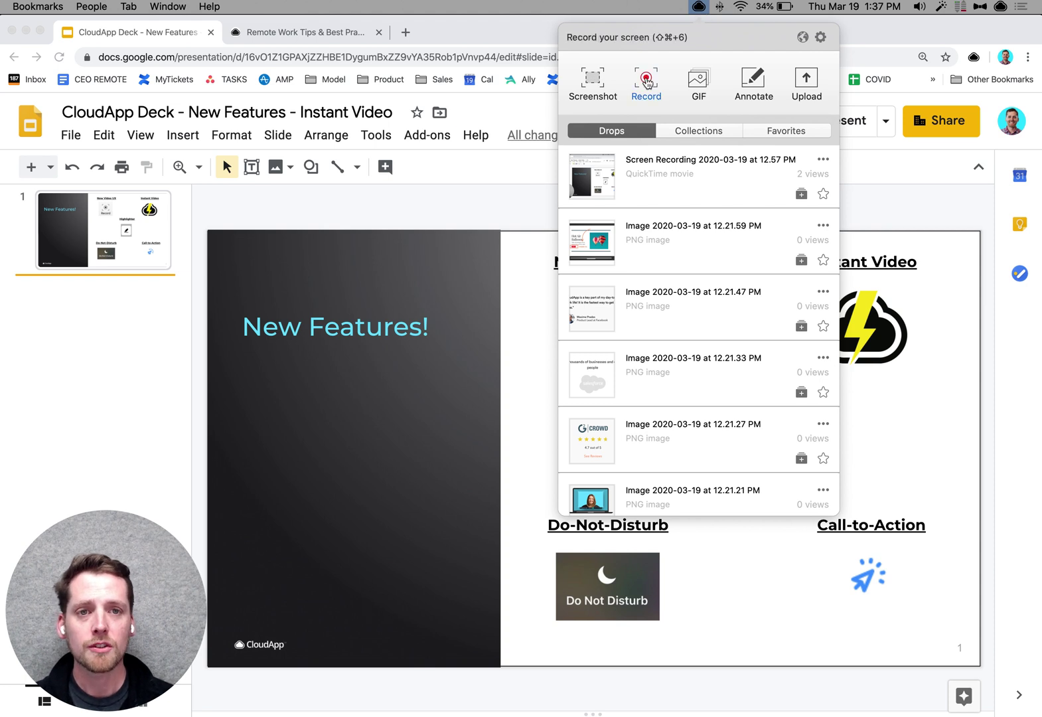
pyautogui.click(648, 83)
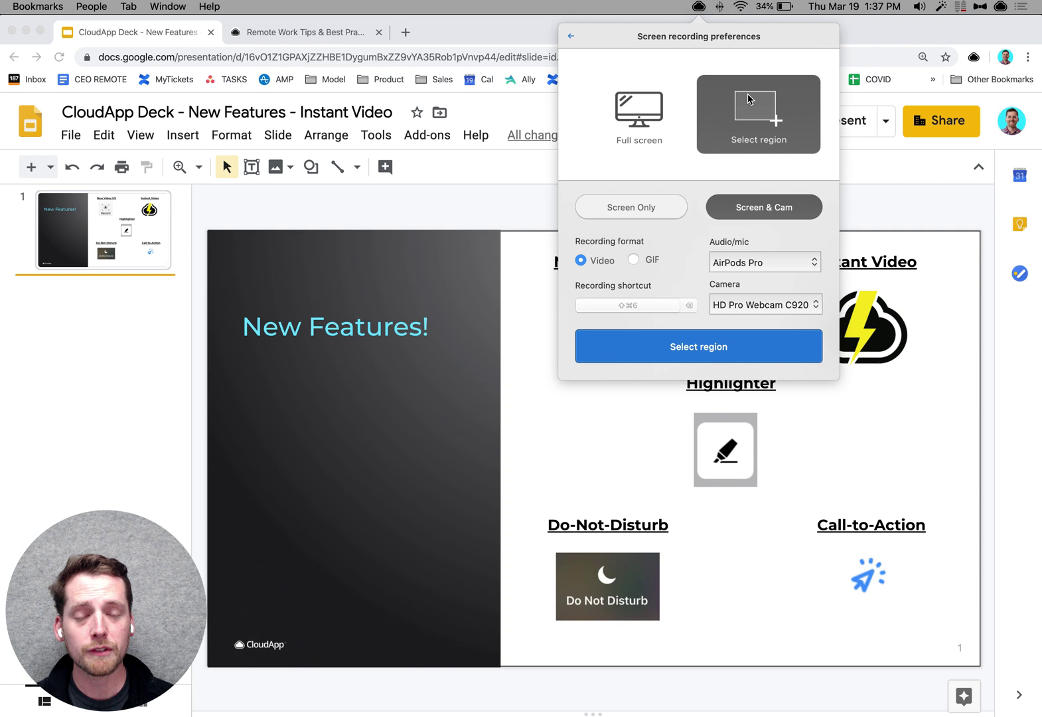
pyautogui.click(636, 105)
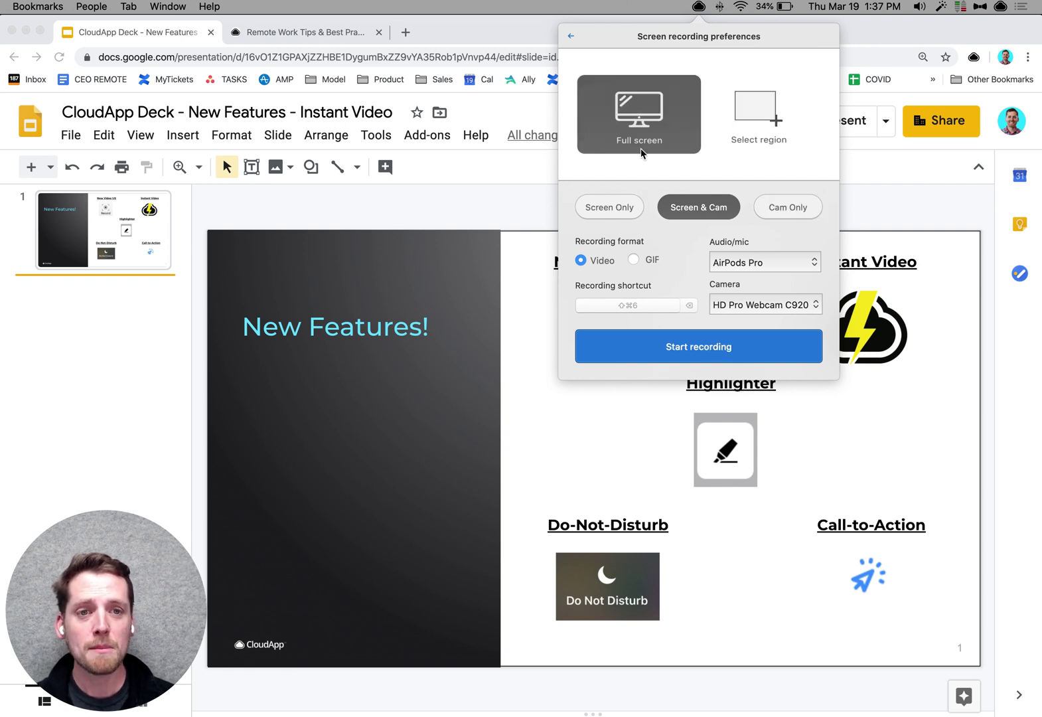
pyautogui.click(611, 209)
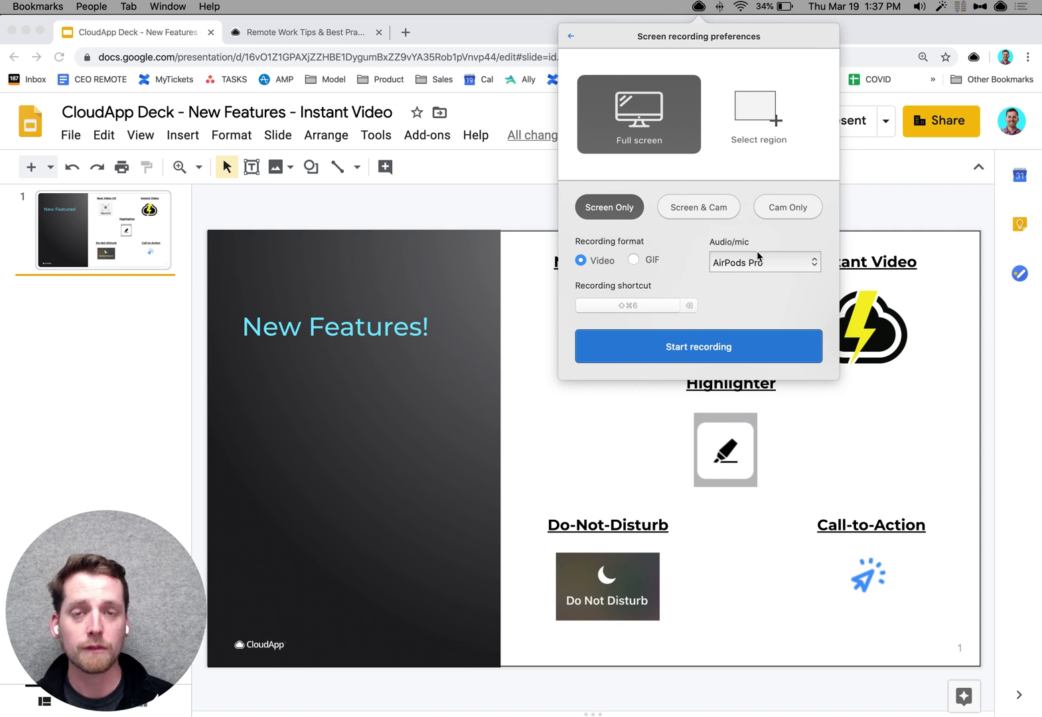
pyautogui.click(701, 207)
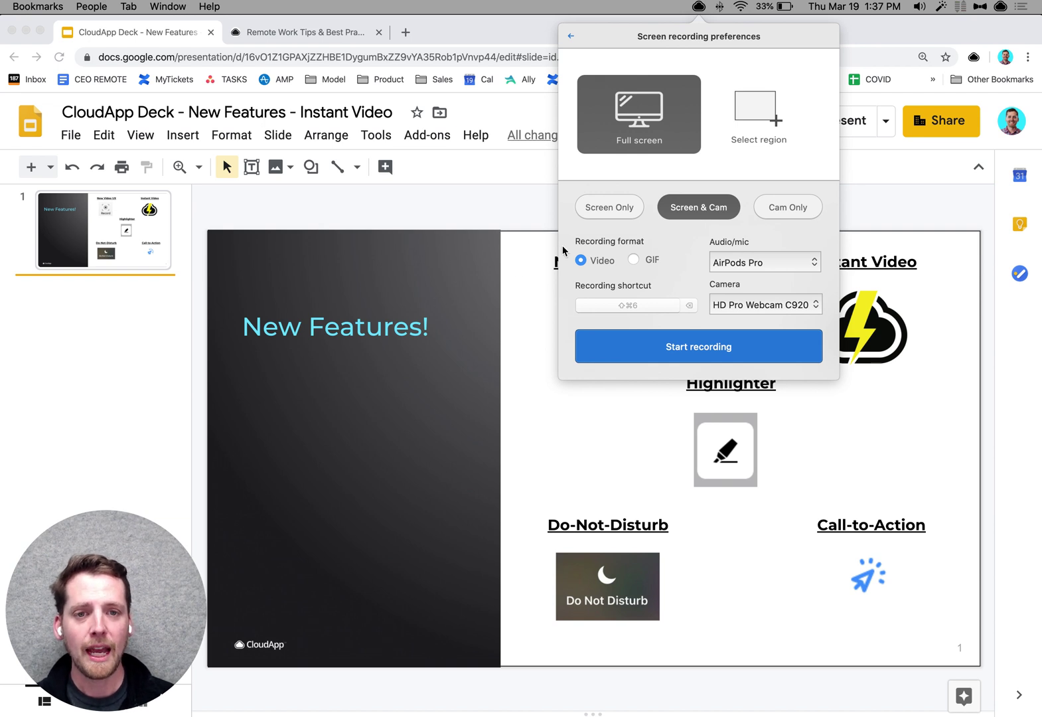
pyautogui.click(633, 260)
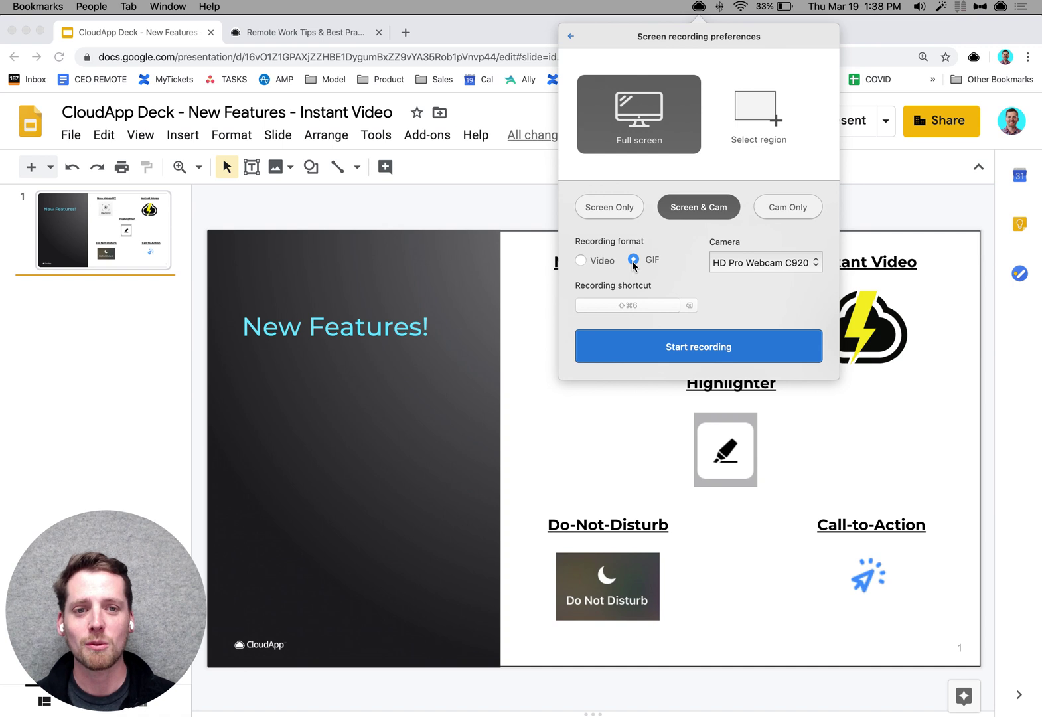
# Close the CloudApp panel, review the Recording tab in Preferences, then close Preferences.
pyautogui.click(571, 36)
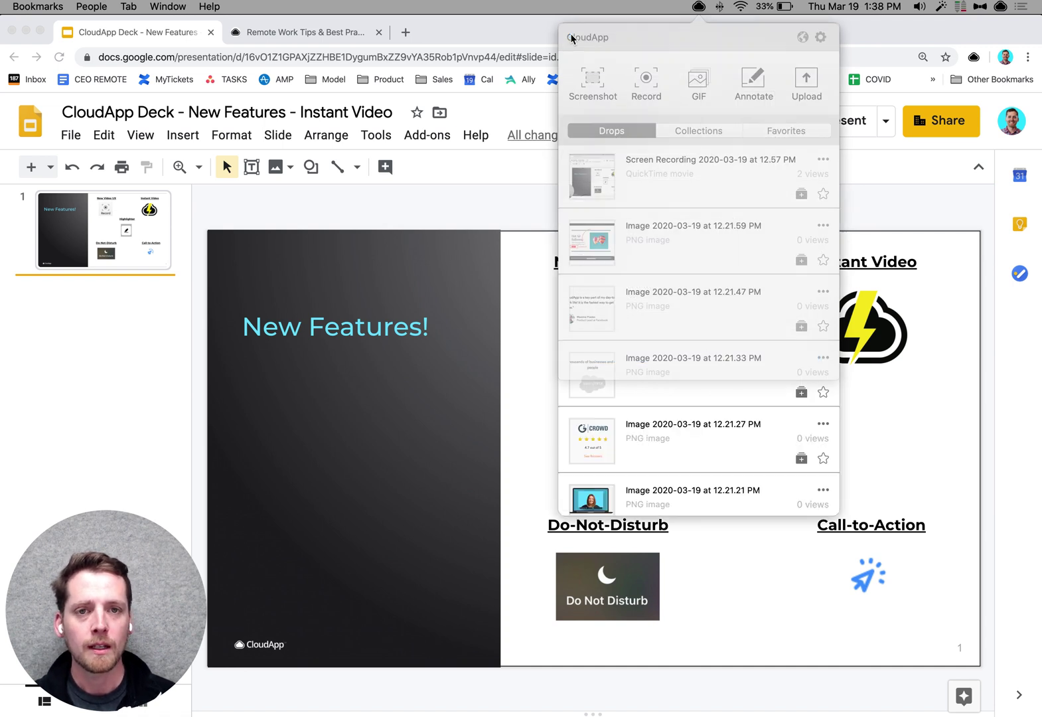
pyautogui.click(511, 206)
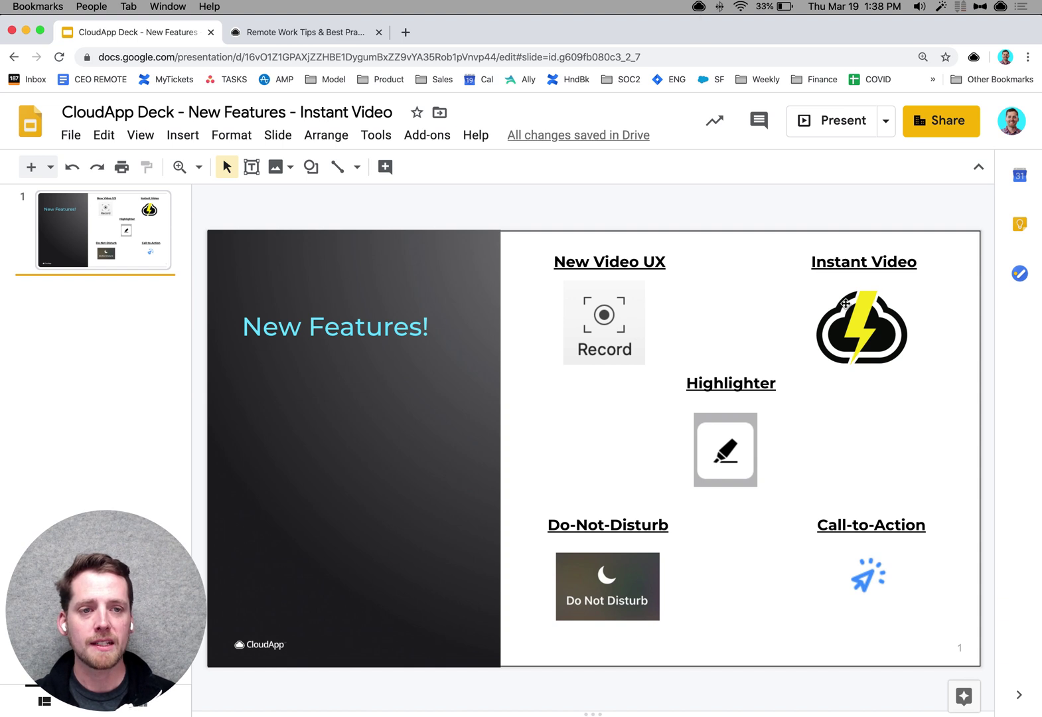
pyautogui.click(699, 8)
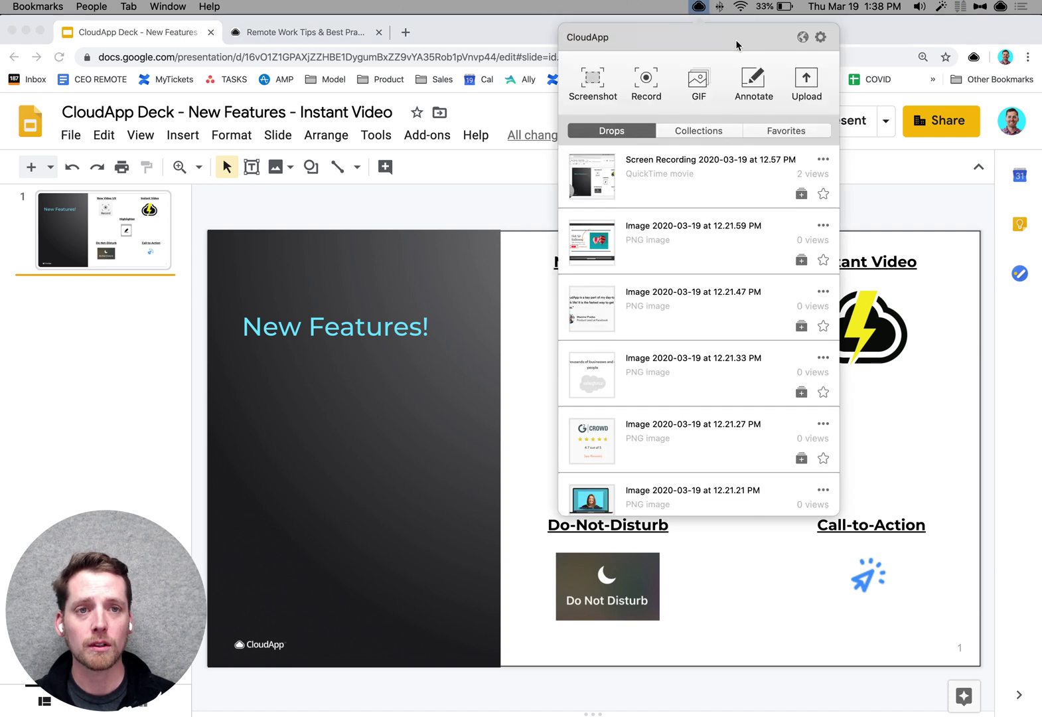
pyautogui.click(822, 38)
pyautogui.click(856, 200)
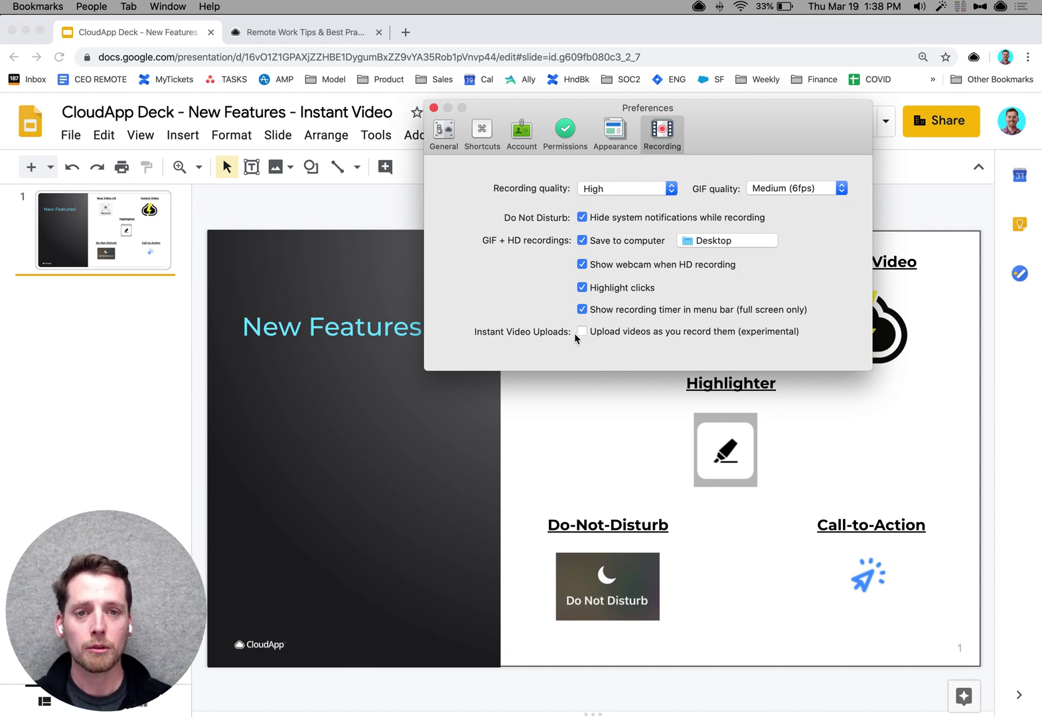
pyautogui.click(433, 108)
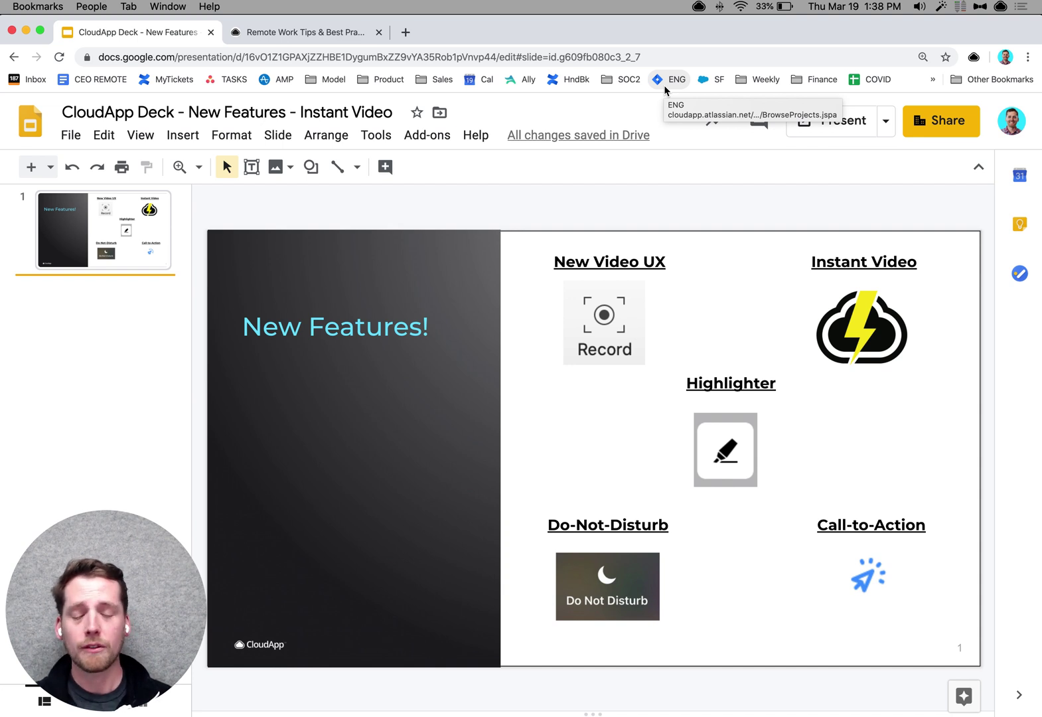
# Recheck the recording preferences via gear > Preferences, close them, and reopen the CloudApp panel.
pyautogui.click(700, 6)
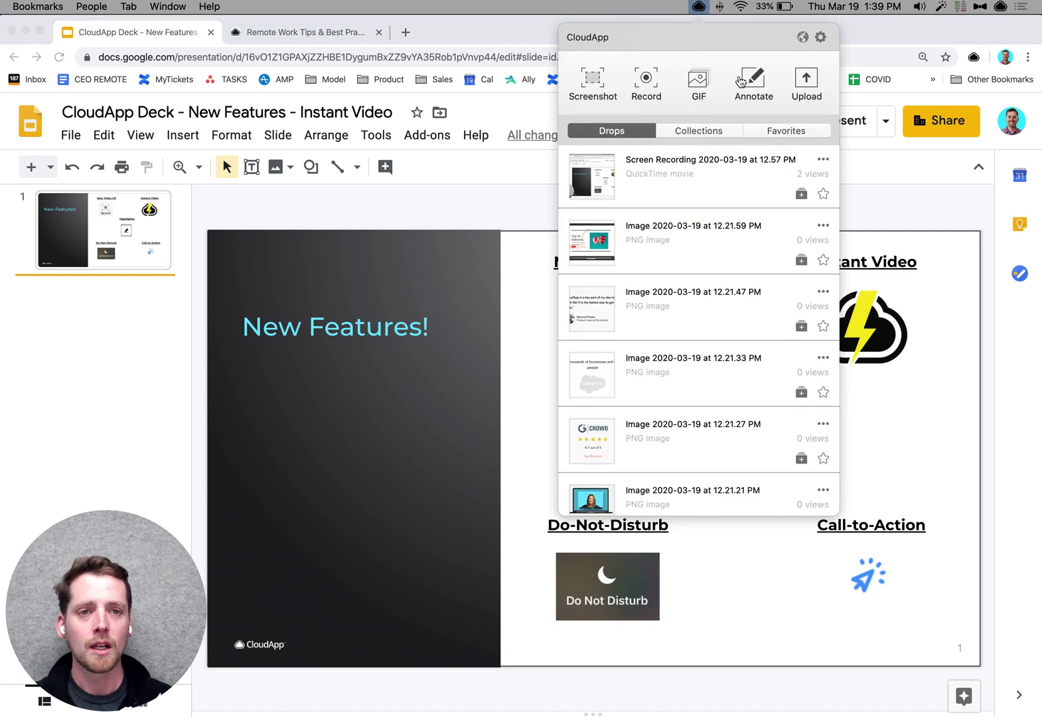
pyautogui.click(822, 39)
pyautogui.click(856, 202)
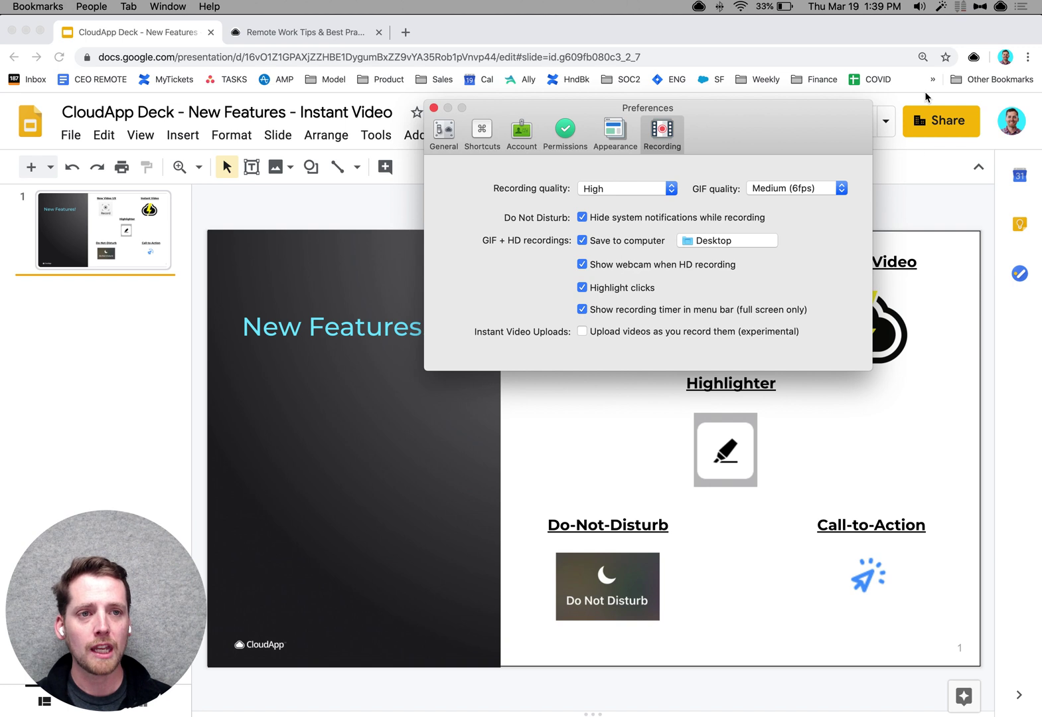
pyautogui.click(434, 108)
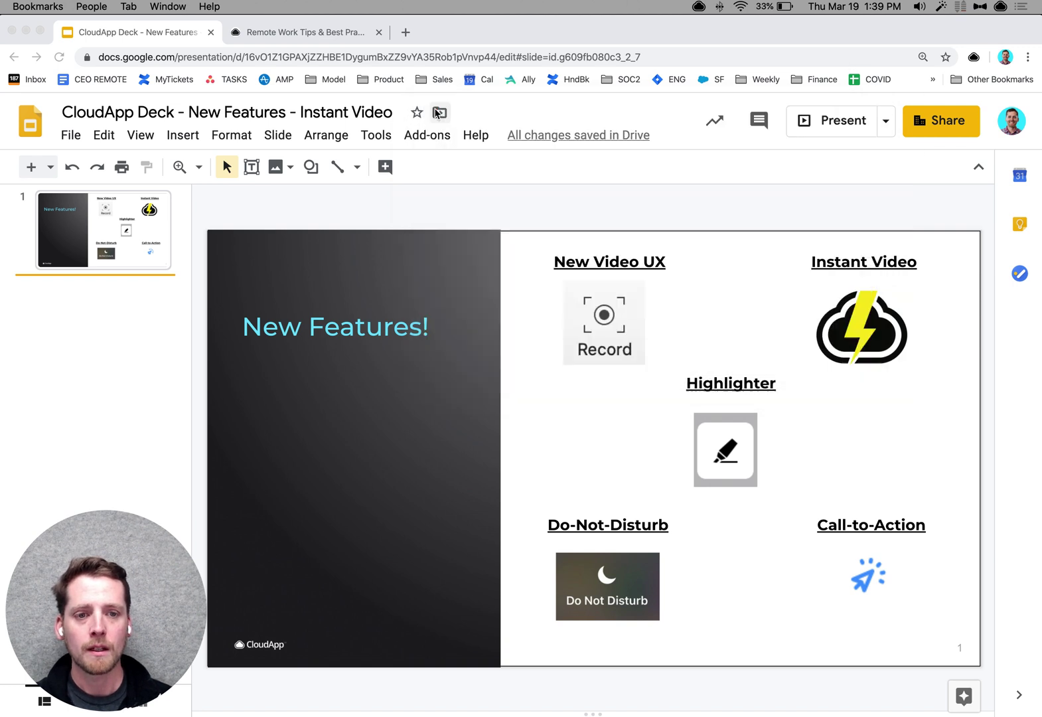
pyautogui.click(700, 7)
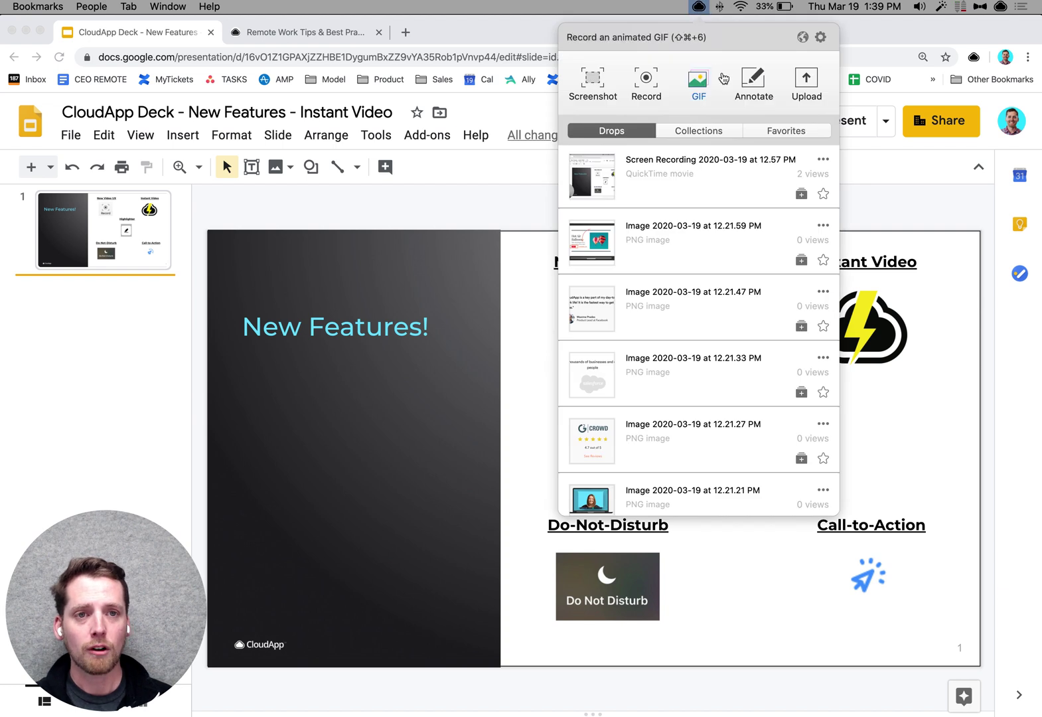
# Start an annotated capture of the slide area and move the annotation window to the right.
pyautogui.click(747, 80)
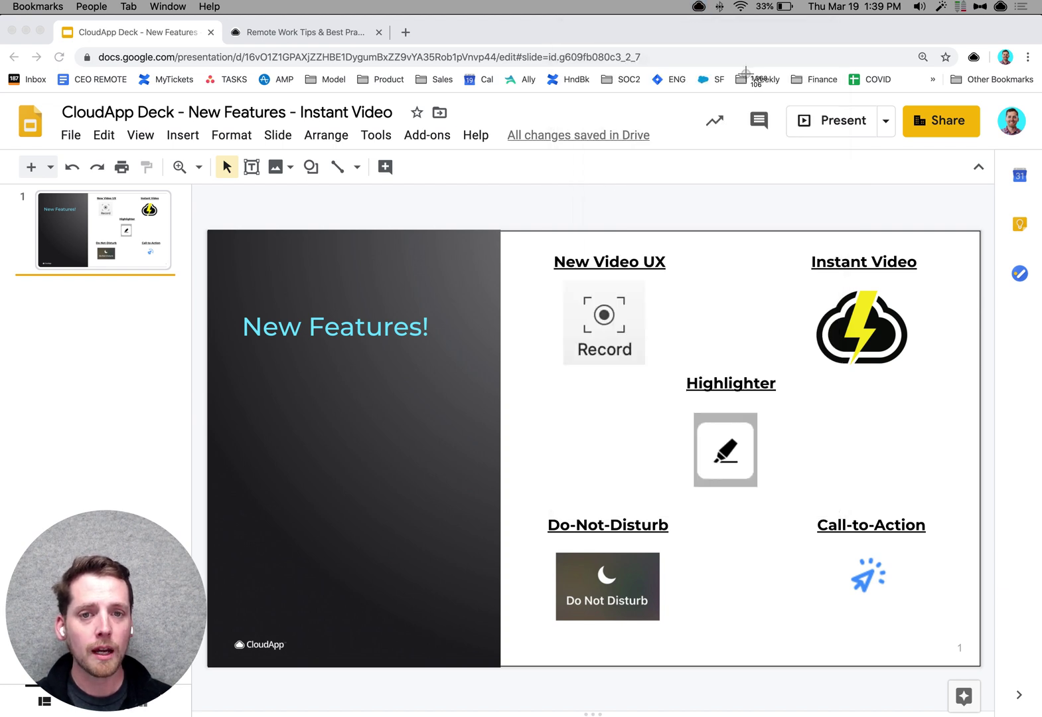
pyautogui.moveTo(506, 234)
pyautogui.mouseDown()
pyautogui.moveTo(751, 415)
pyautogui.moveTo(970, 662)
pyautogui.mouseUp()
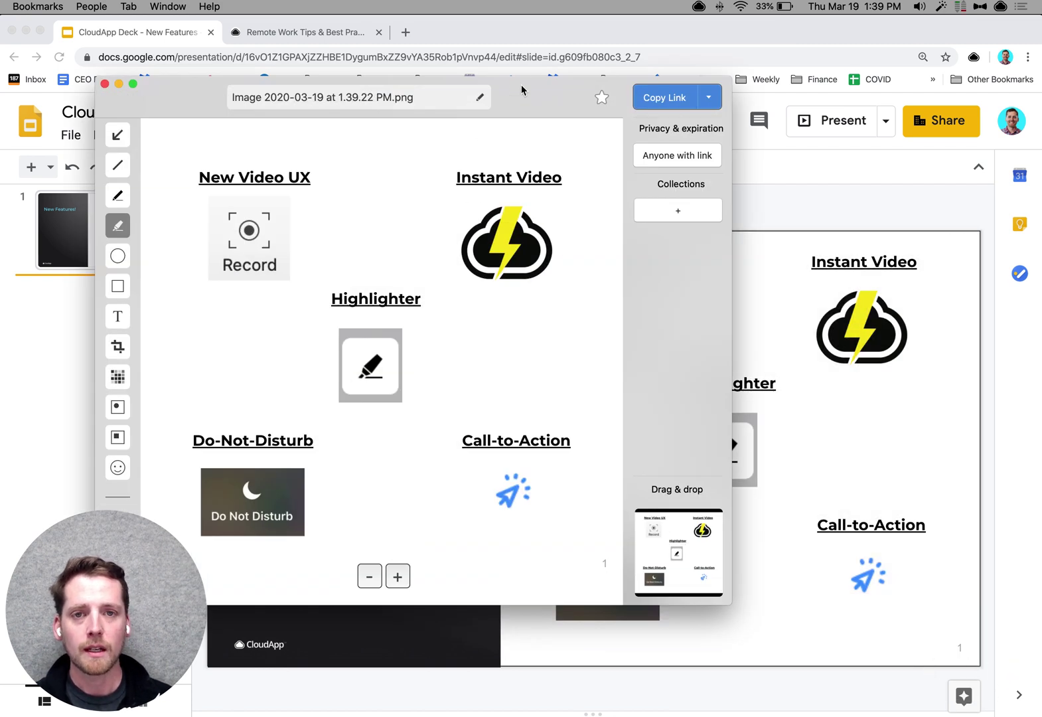
pyautogui.moveTo(524, 90); pyautogui.dragTo(705, 93)
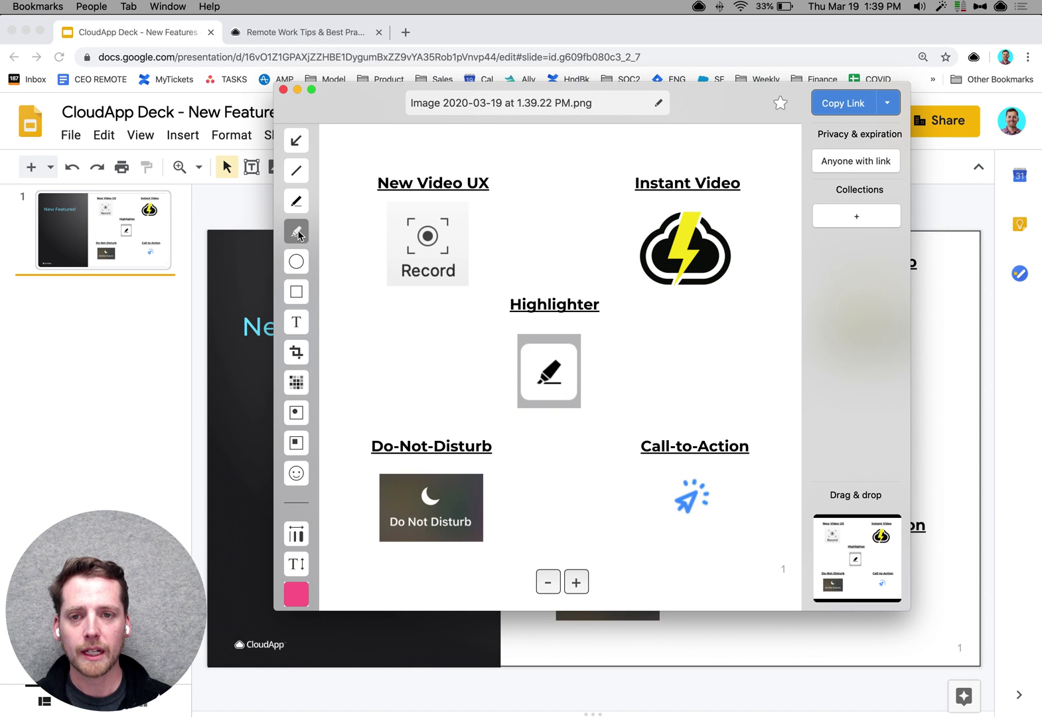
# Highlight the New Video UX and Instant Video headings in pink, then close without saving.
pyautogui.moveTo(360, 183); pyautogui.dragTo(489, 184)
pyautogui.moveTo(628, 184)
pyautogui.mouseDown()
pyautogui.moveTo(772, 182)
pyautogui.moveTo(734, 181)
pyautogui.moveTo(735, 156)
pyautogui.moveTo(738, 184)
pyautogui.mouseUp()
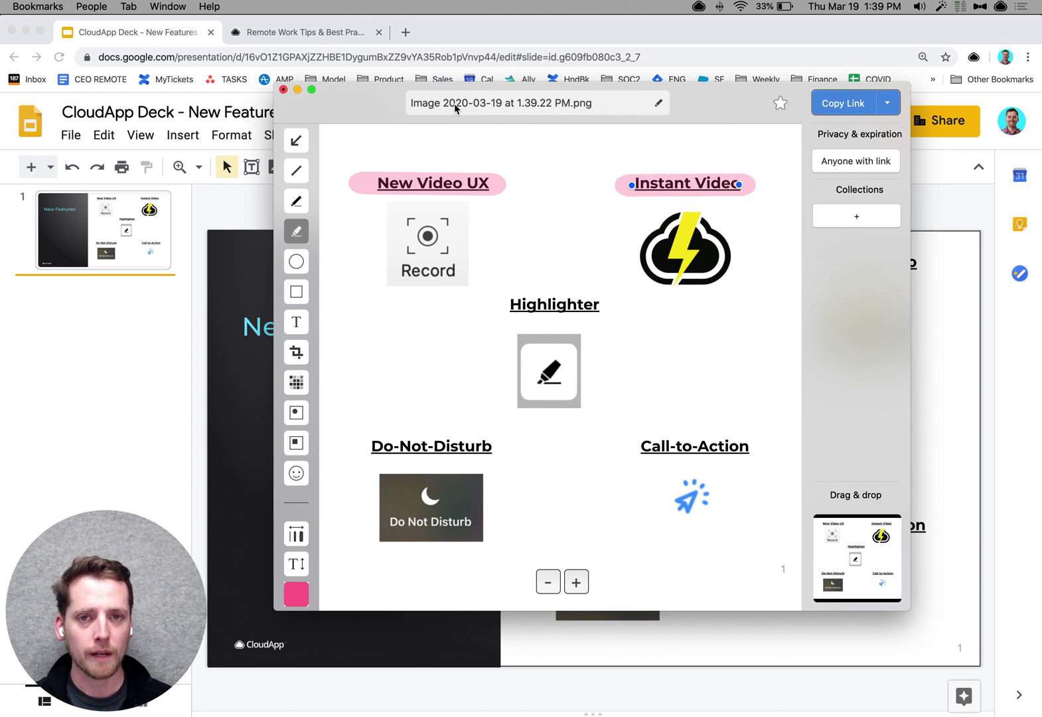
pyautogui.click(283, 90)
pyautogui.click(551, 154)
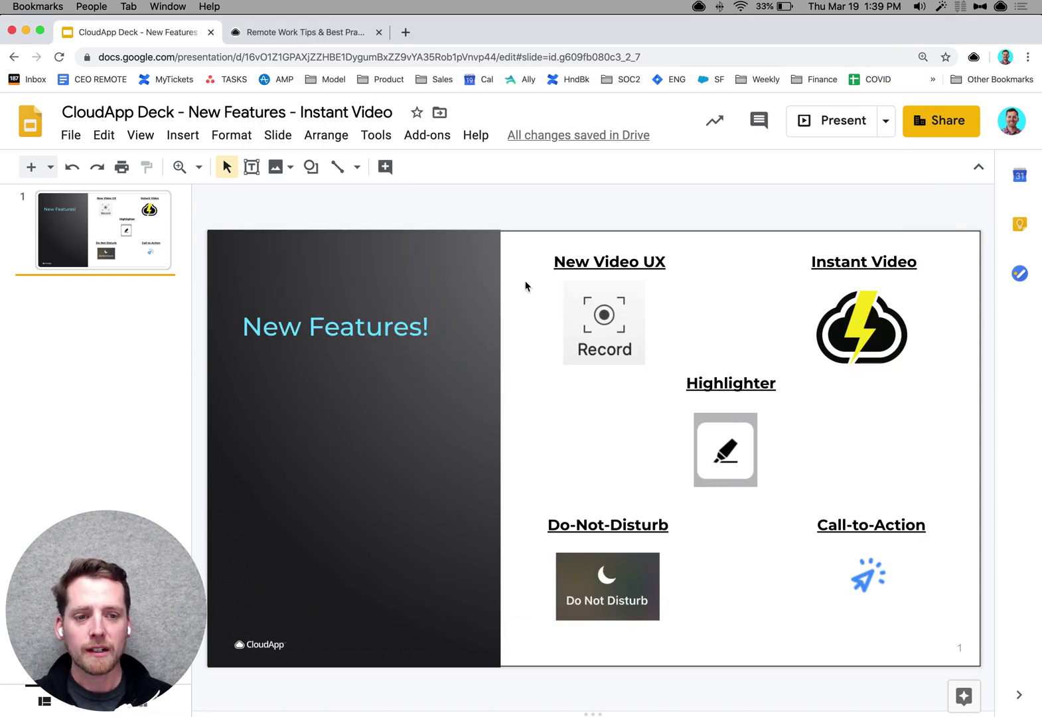
# Switch from the slide deck to the Remote Work Tips share page tab.
pyautogui.click(525, 285)
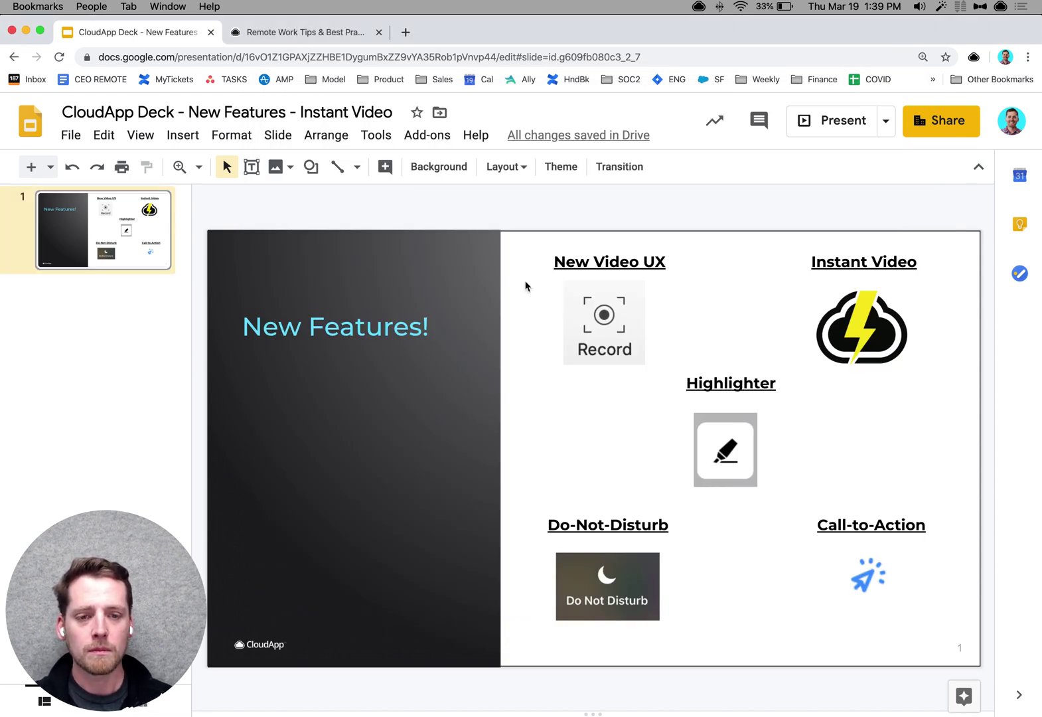
pyautogui.click(309, 33)
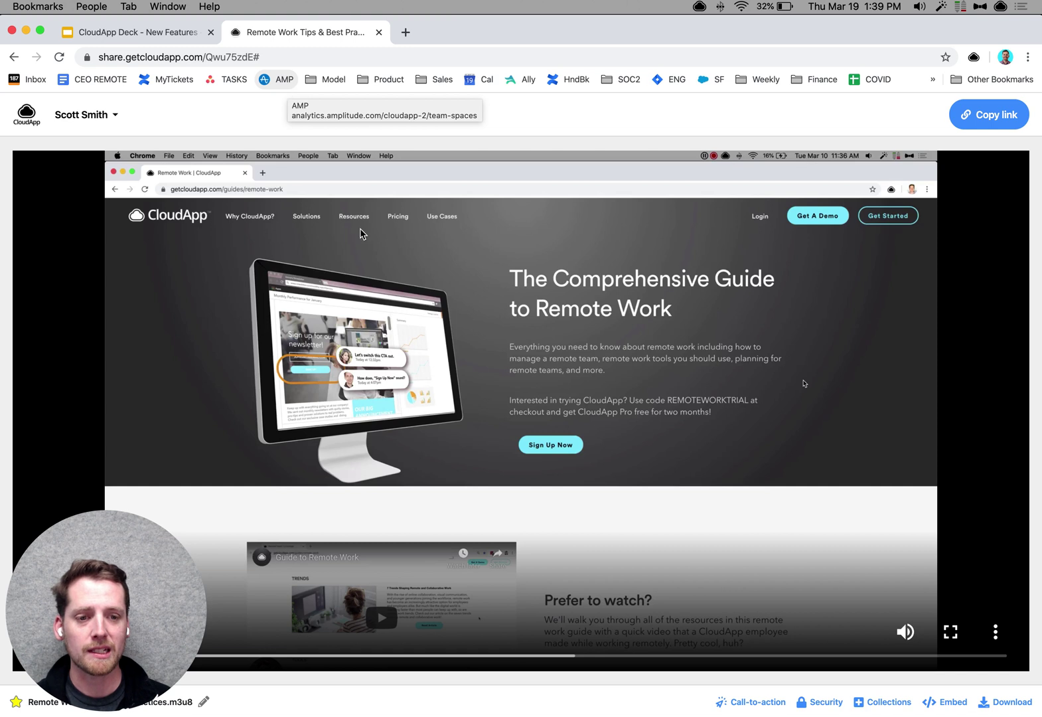
# Add a Subscribe call-to-action placed below the content with Rounded corners.
pyautogui.click(753, 705)
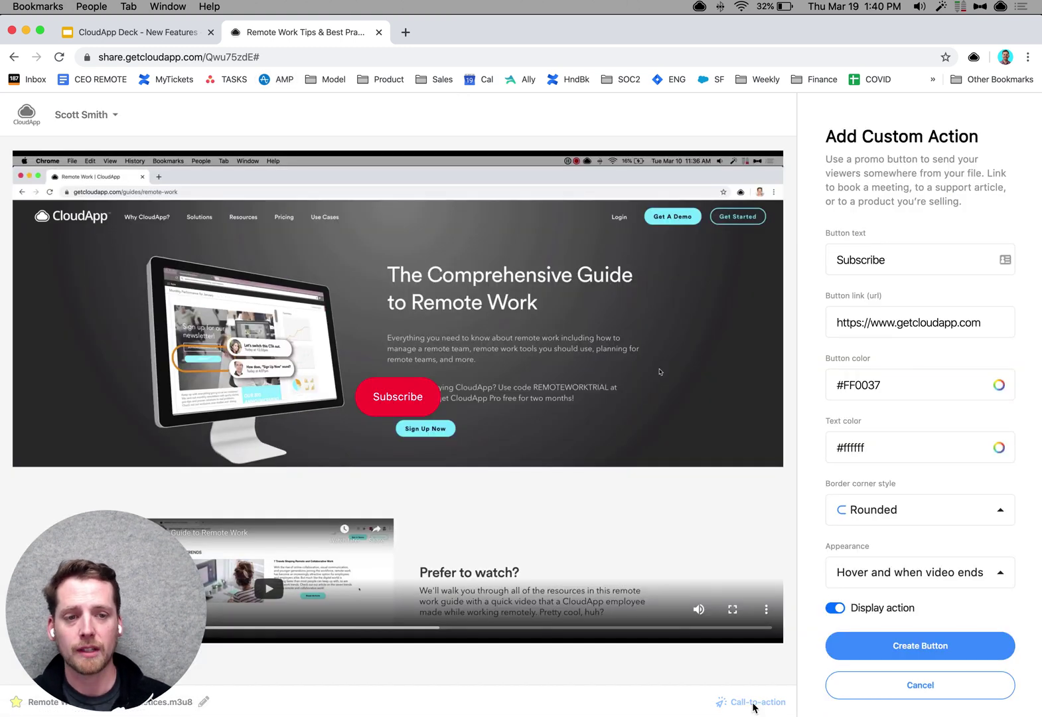
pyautogui.click(875, 262)
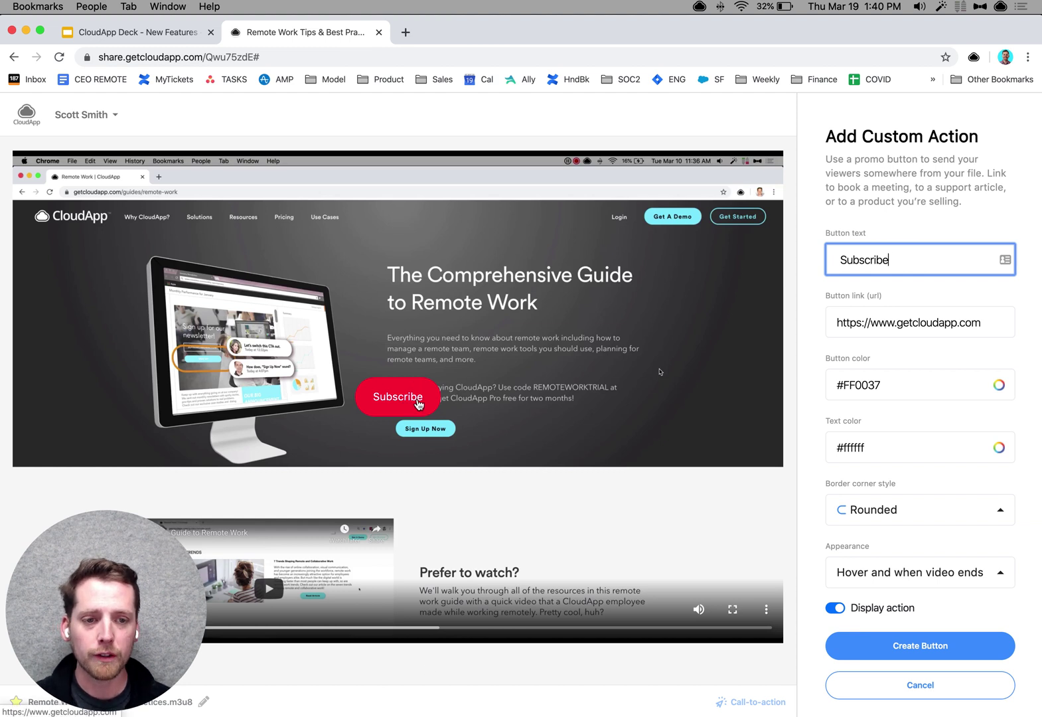
pyautogui.click(923, 574)
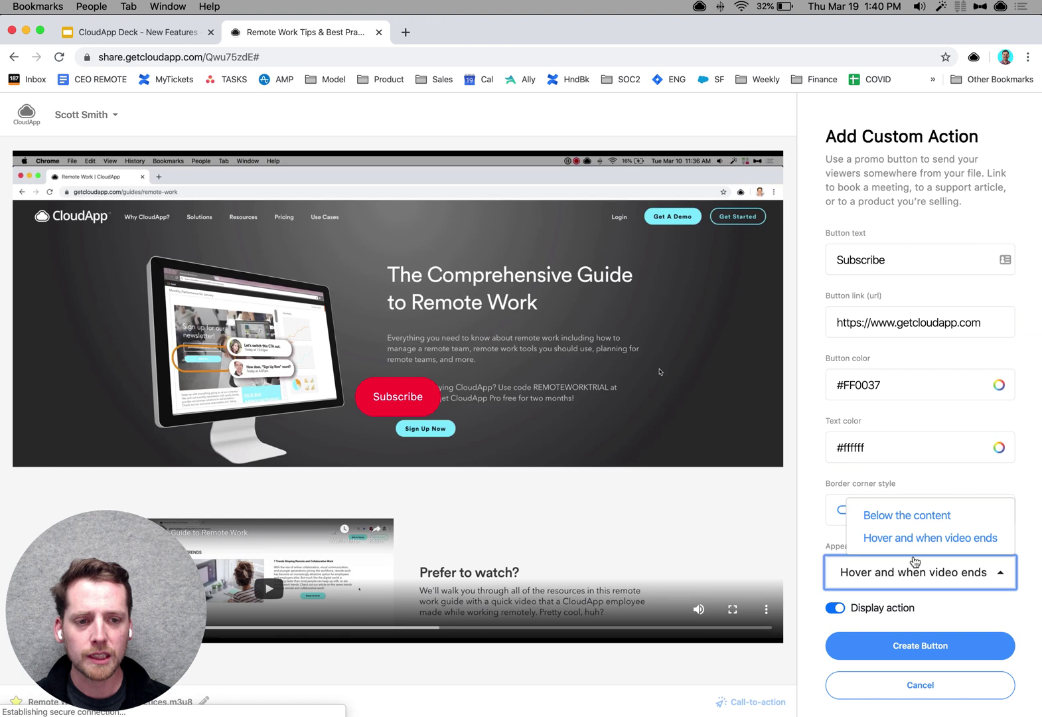
pyautogui.click(901, 514)
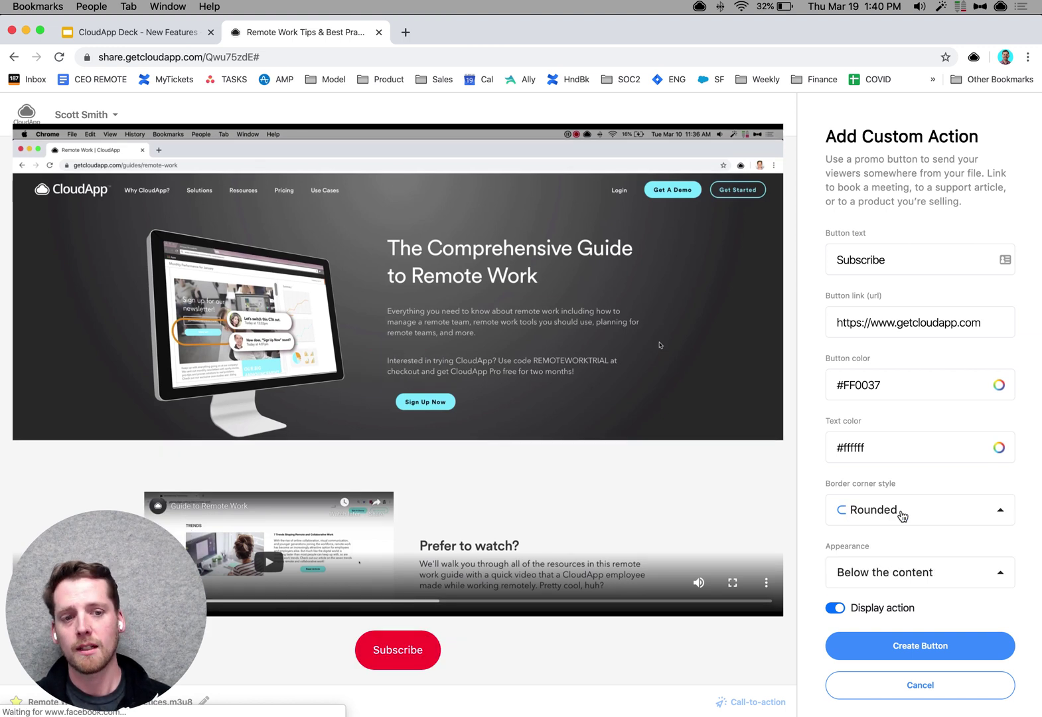
pyautogui.click(901, 512)
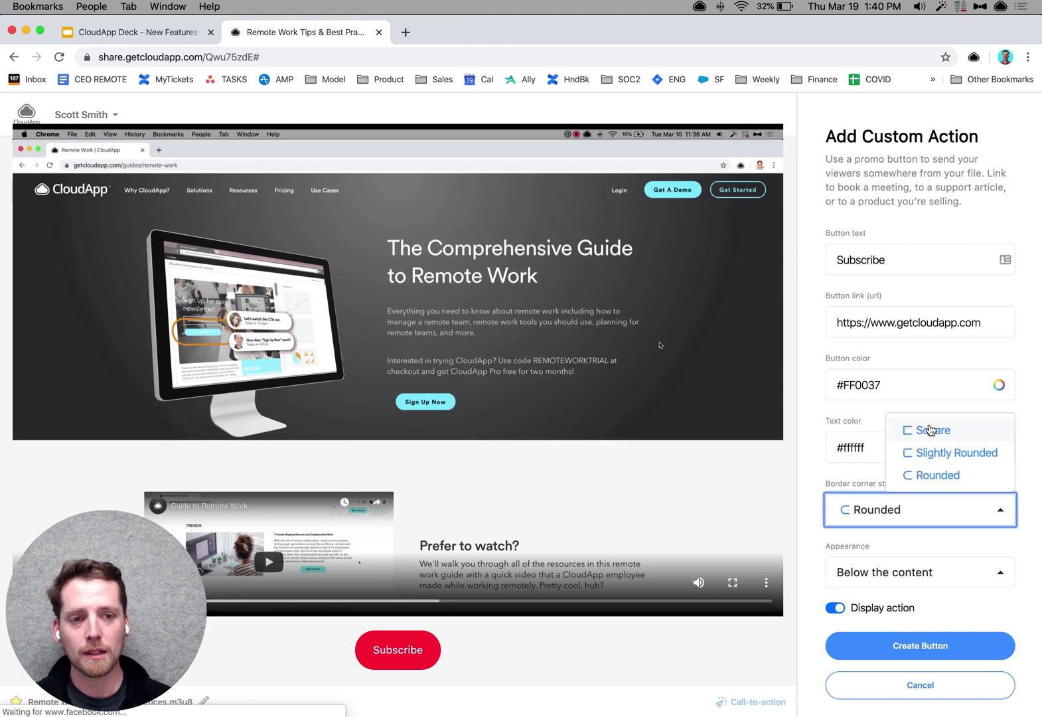
pyautogui.click(826, 406)
pyautogui.click(874, 385)
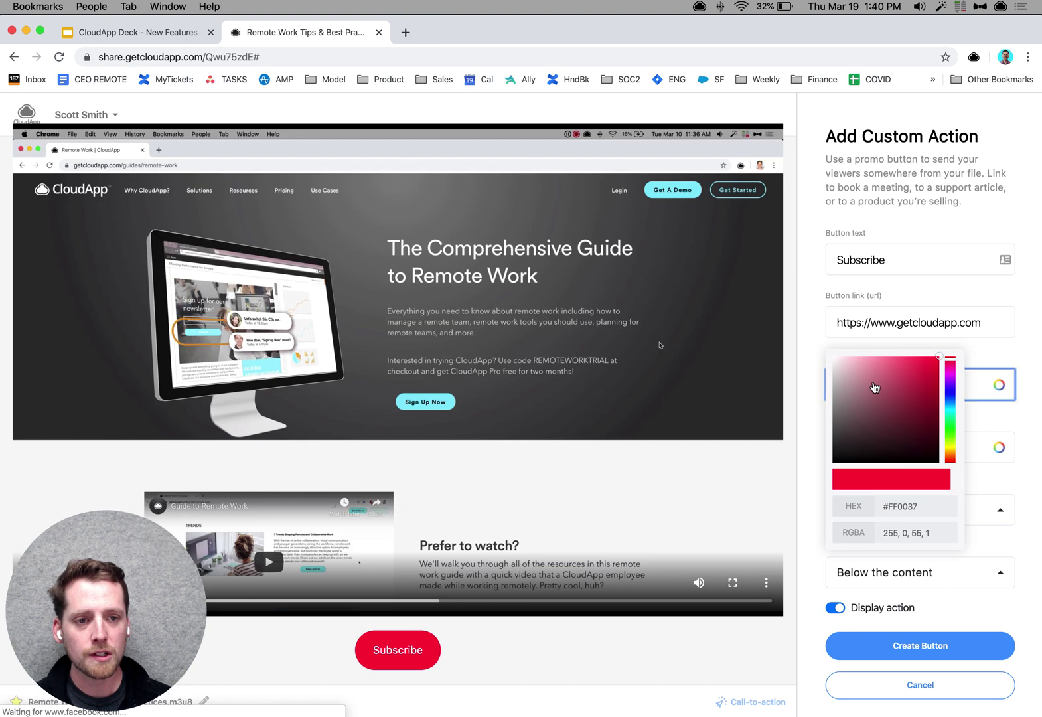
pyautogui.click(813, 383)
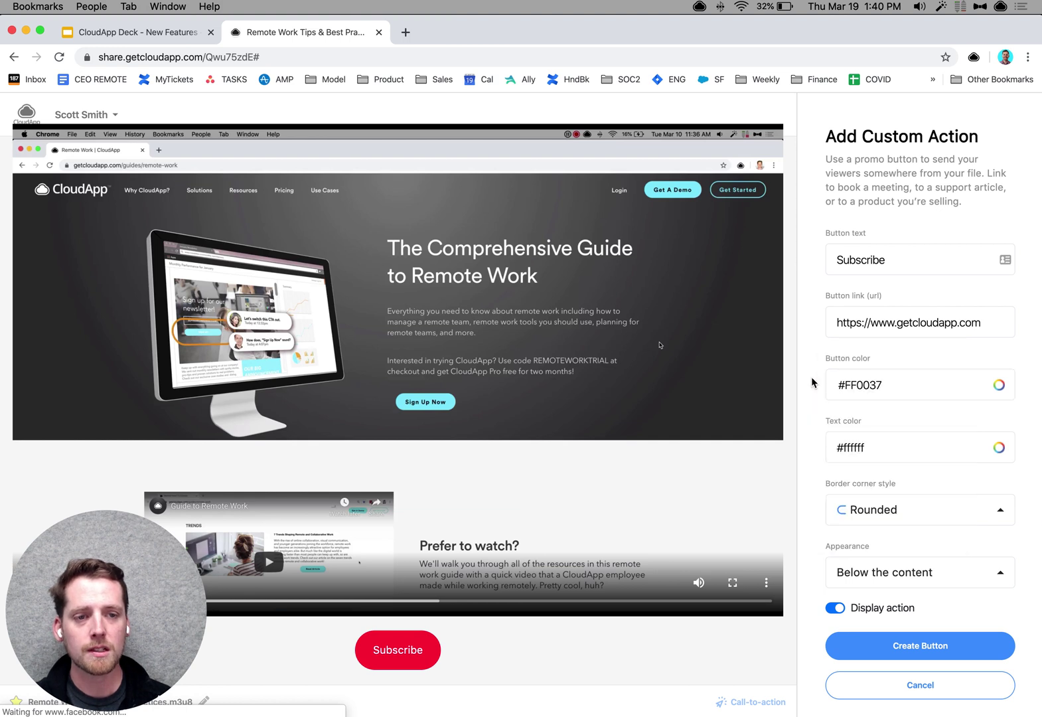
pyautogui.tripleClick(863, 323)
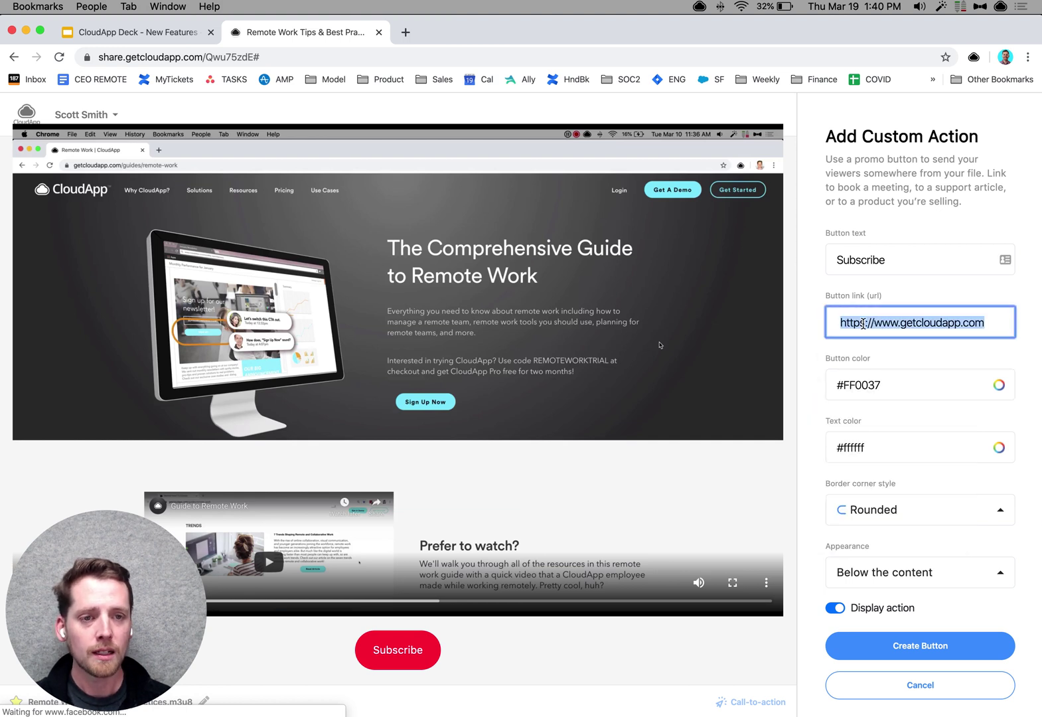
pyautogui.write('https://www.getcloudapp.com')
pyautogui.click(809, 323)
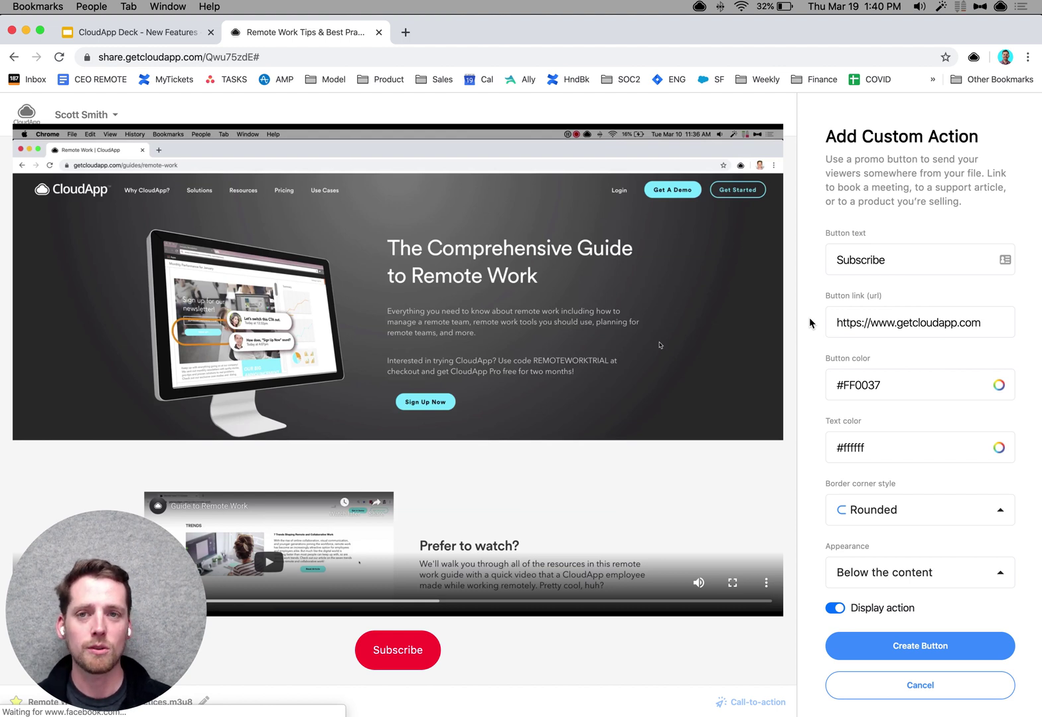
pyautogui.click(146, 34)
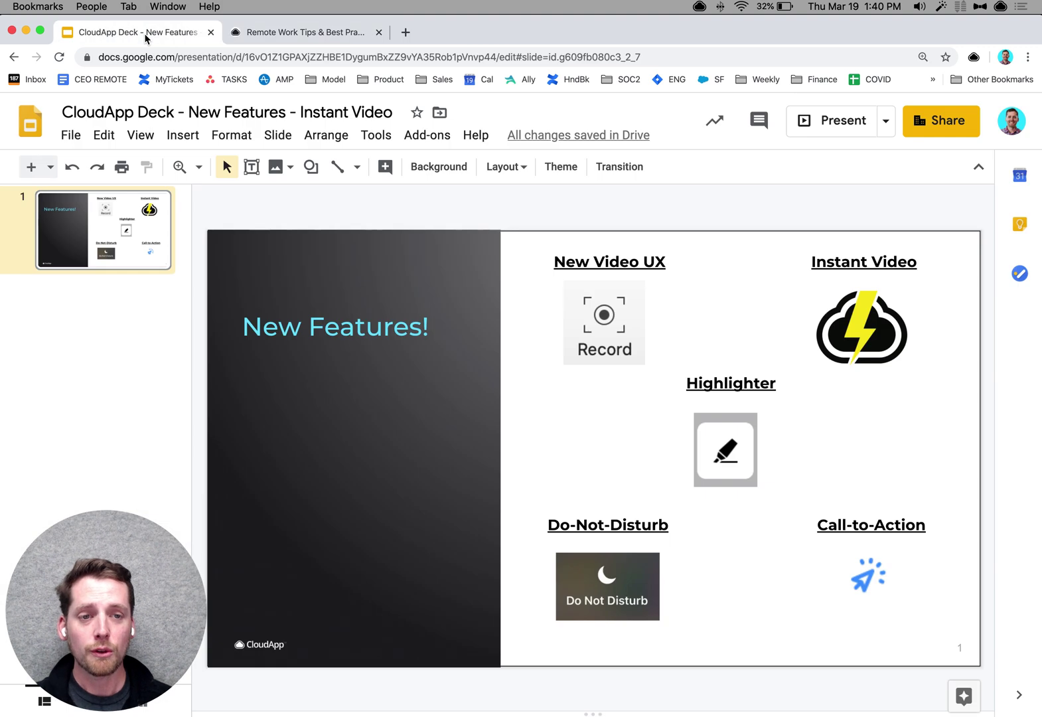